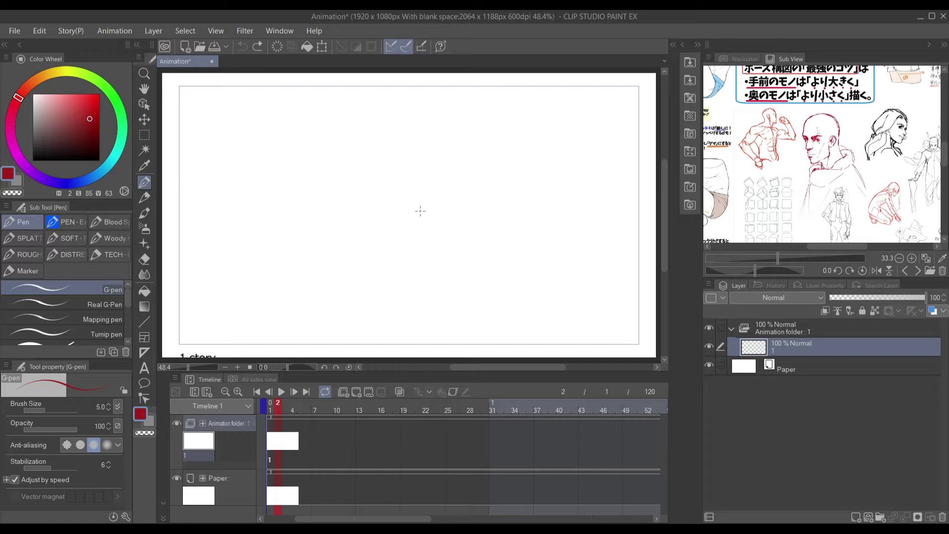
- Bring up the File menu to reach Shortcut Settings
click(15, 31)
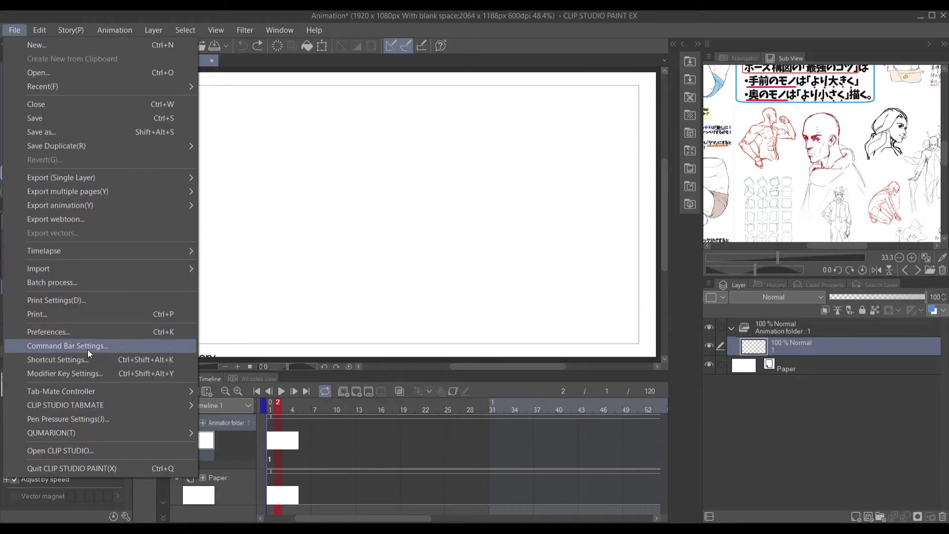
mouse_move(59, 409)
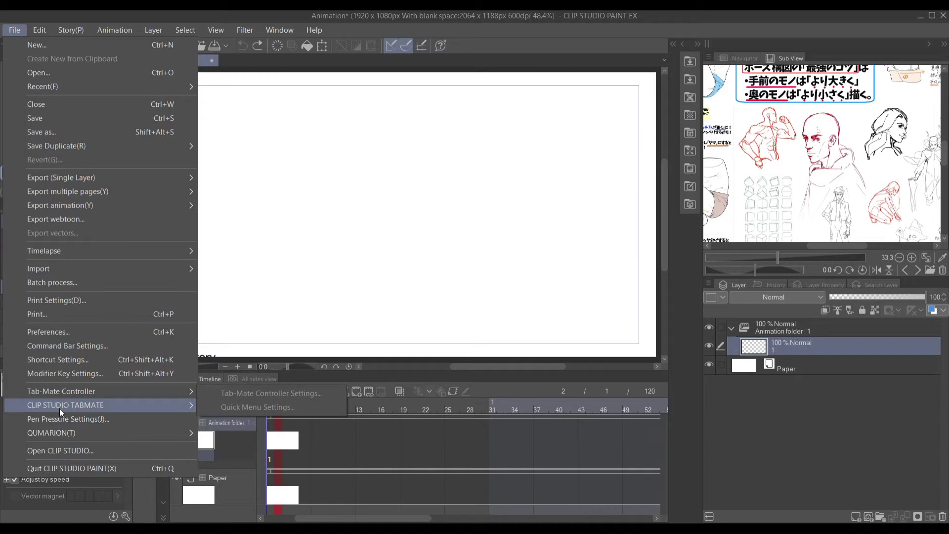
- Open Shortcut Settings, then expand and collapse the File command group
click(71, 360)
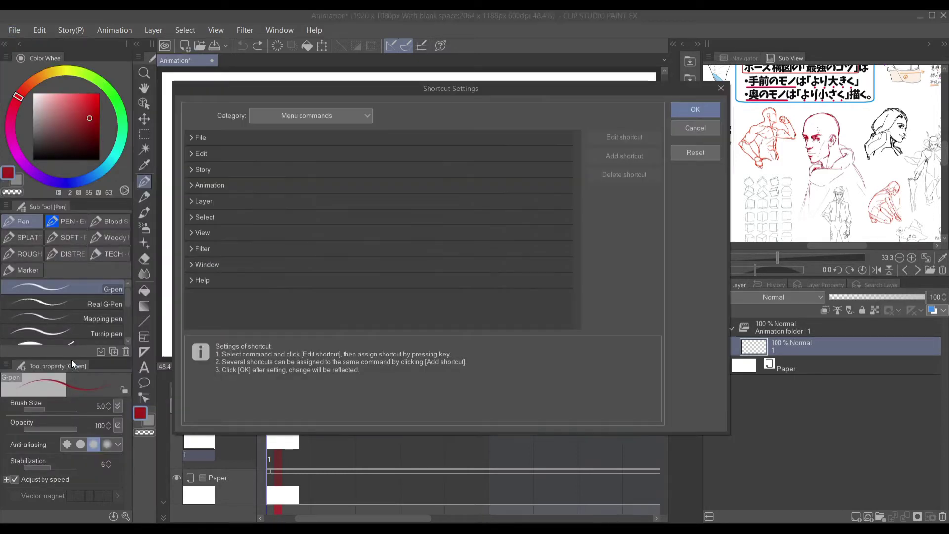
click(192, 139)
click(192, 139)
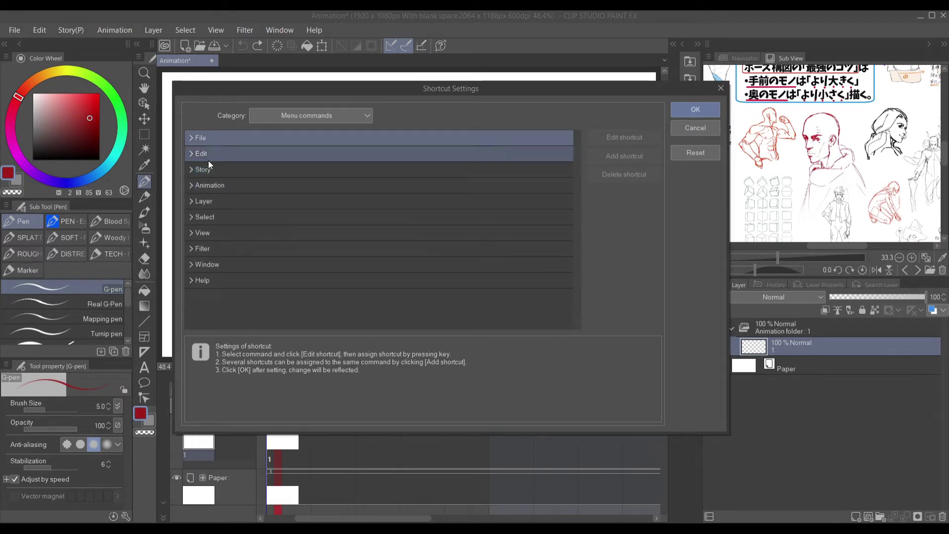
- Expand the Animation commands and select Play/Stop to check its shortcut
click(189, 186)
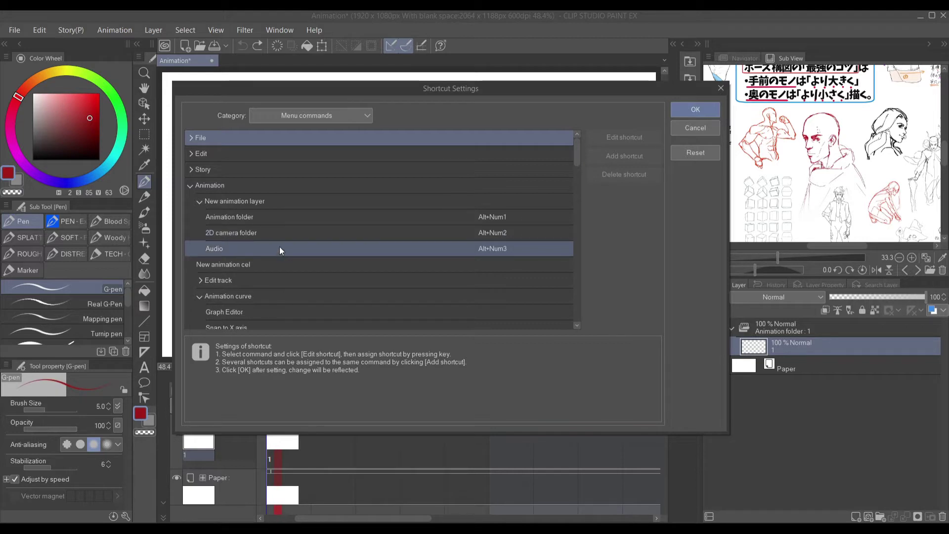
click(190, 186)
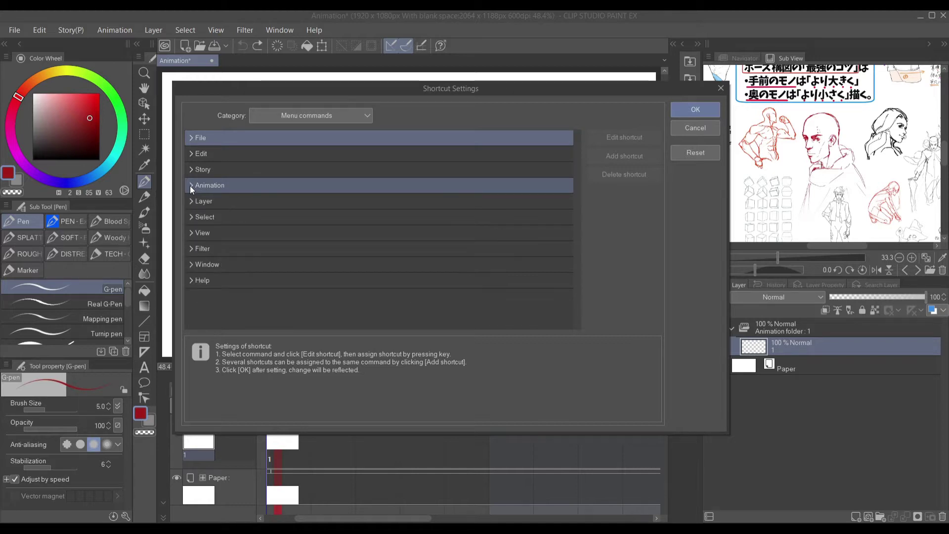
click(189, 185)
scroll(389, 249, down, 4)
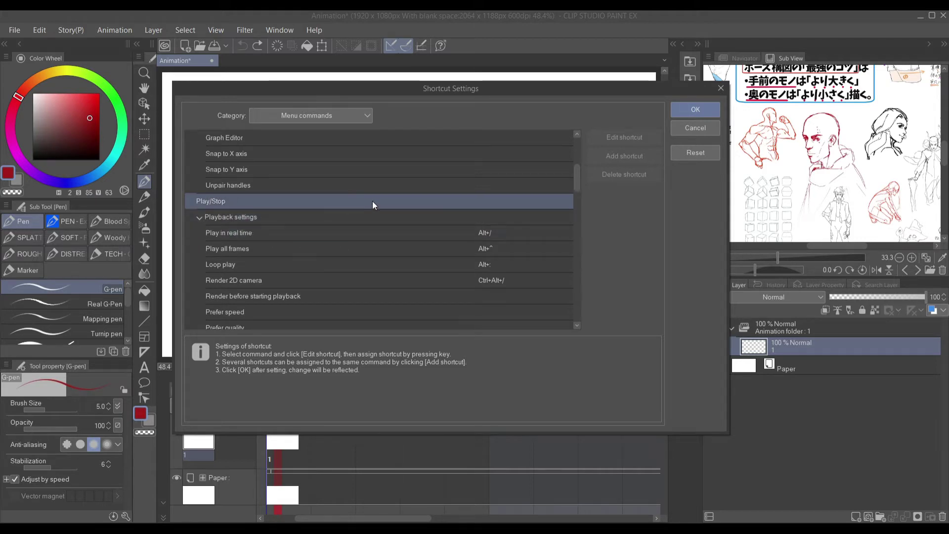
click(482, 203)
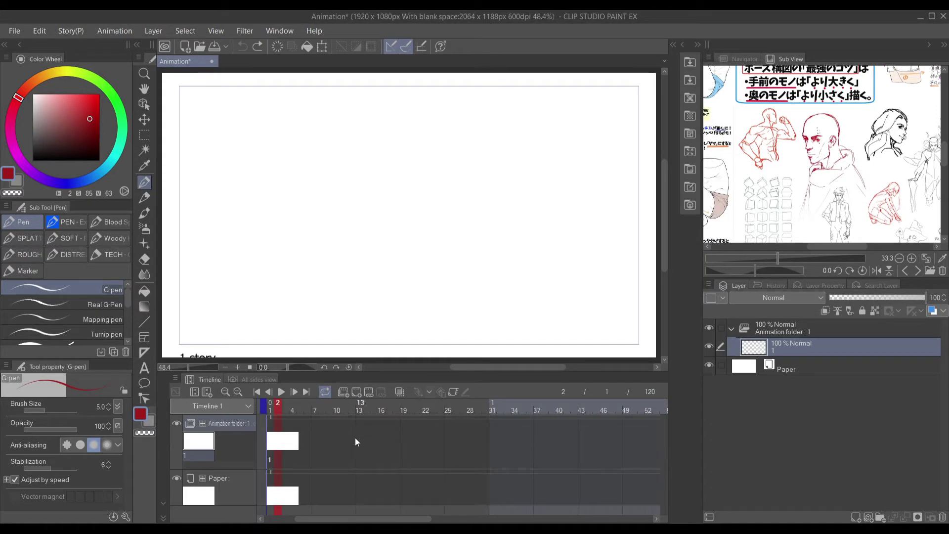
- Return the timeline to frame 1 and bring up the Window menu
click(273, 444)
click(274, 33)
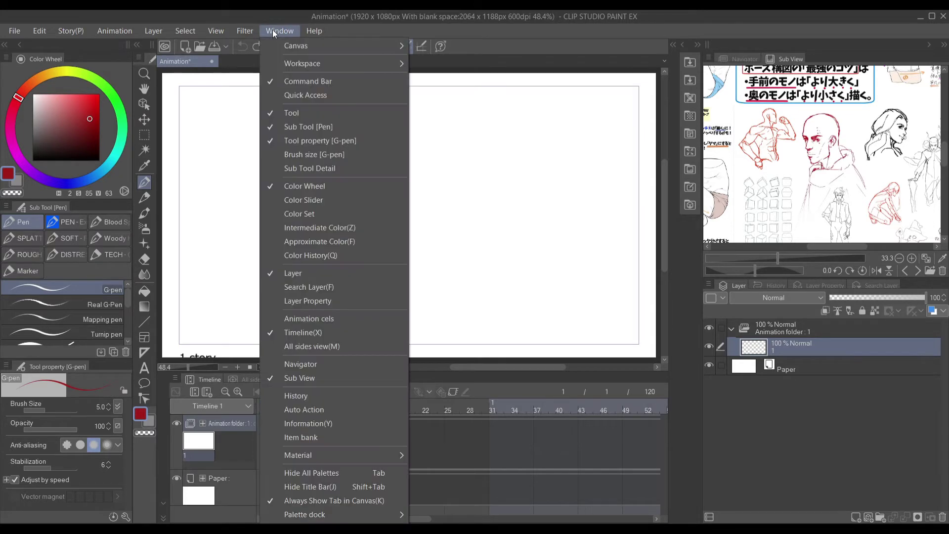
- Show the Auto Action palette over the canvas and rename Key Frame to 'New Key Frame'
click(301, 412)
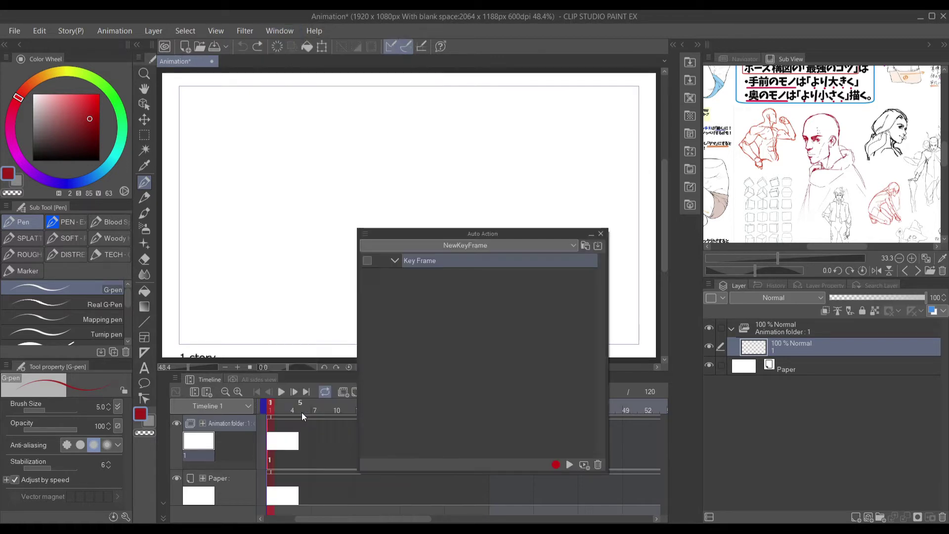
drag(485, 230, 356, 114)
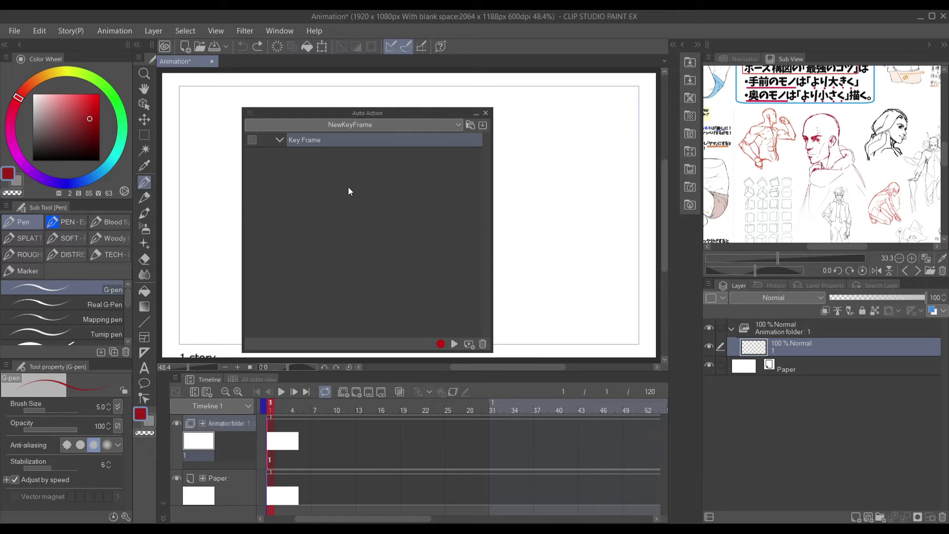
double_click(323, 140)
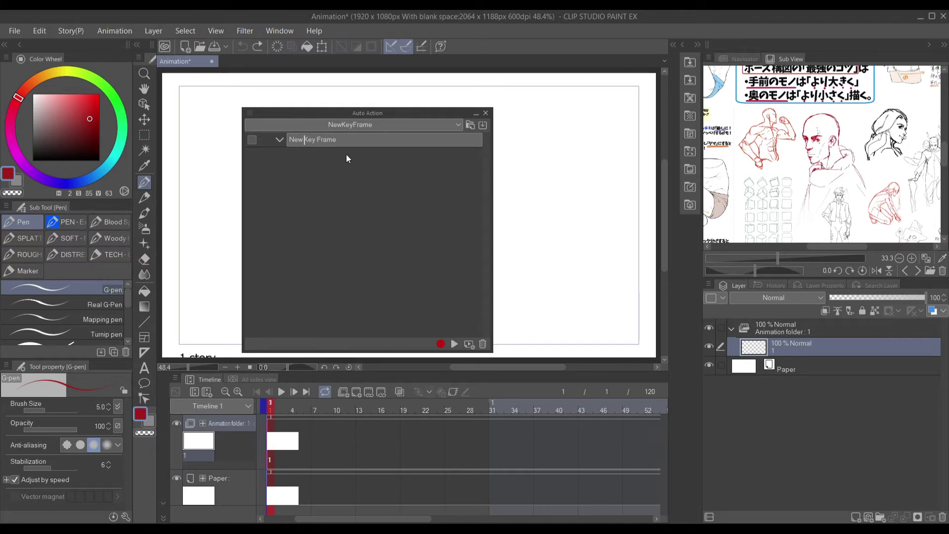
key(Return)
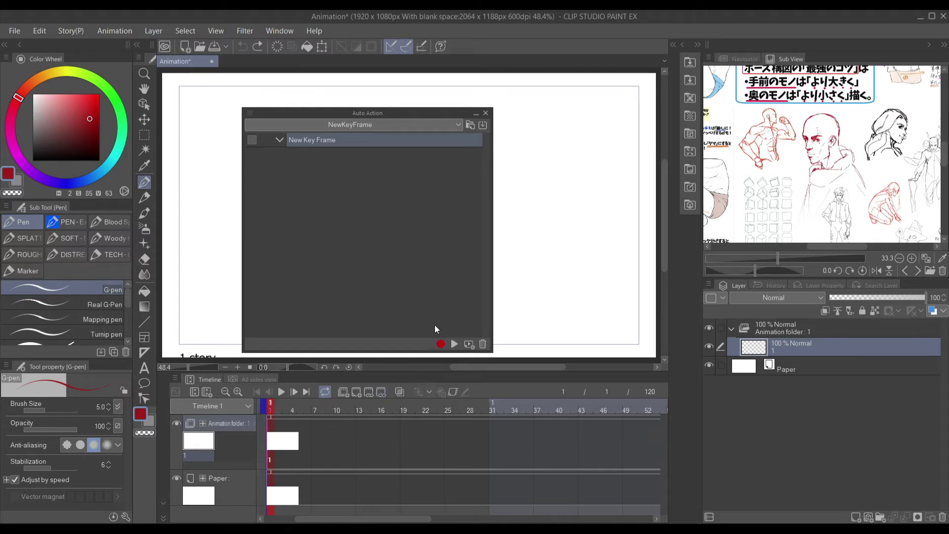
- Start recording the New Key Frame action and close the Auto Action palette
click(440, 344)
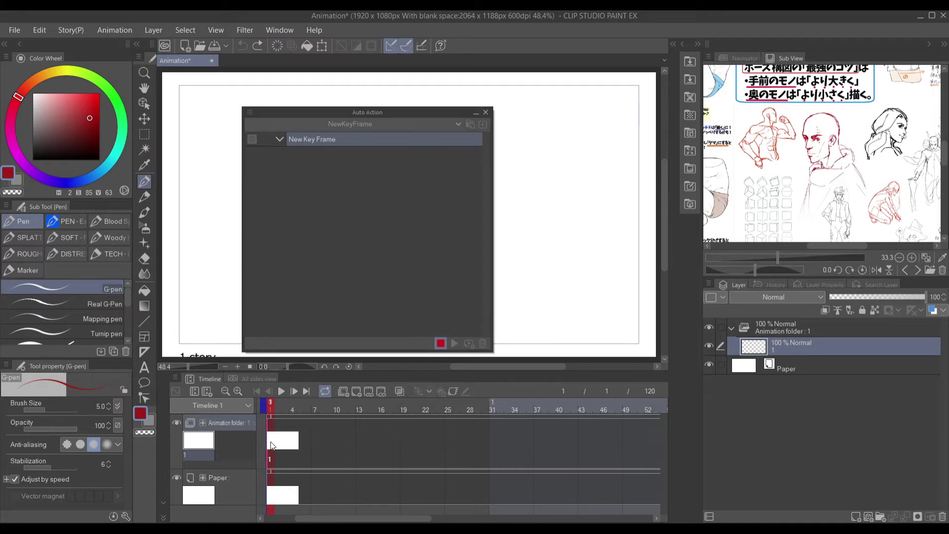
click(485, 112)
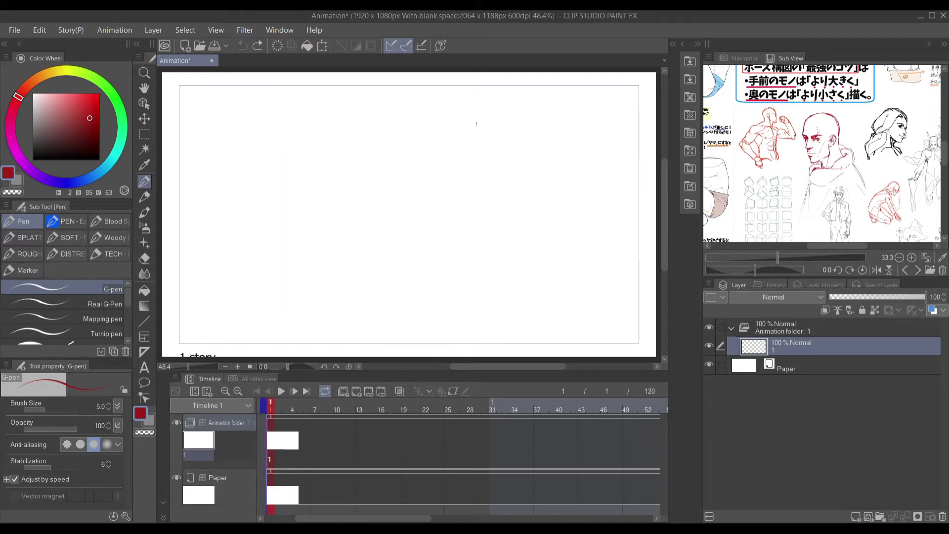
- Add a new animation cel numbered 2 at frame 2 of the animation folder track
click(276, 440)
right_click(277, 441)
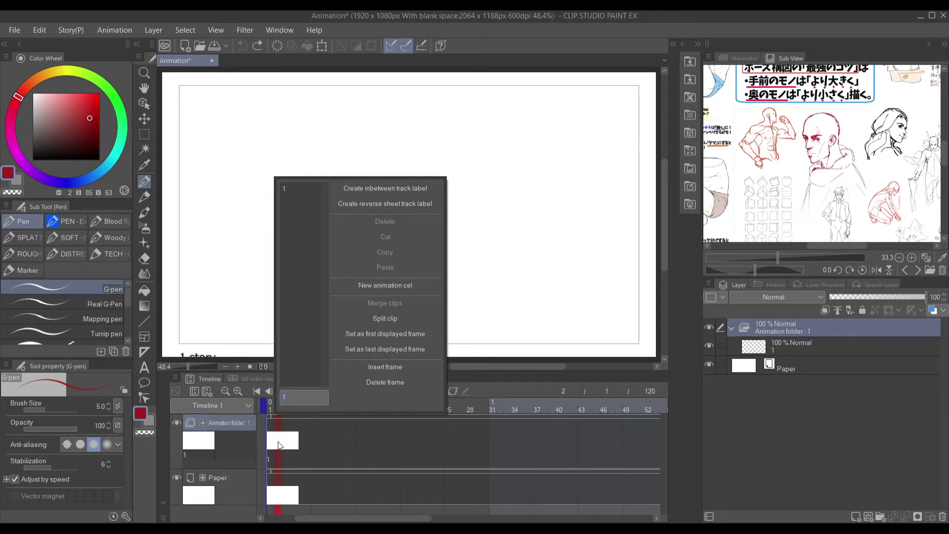
click(384, 286)
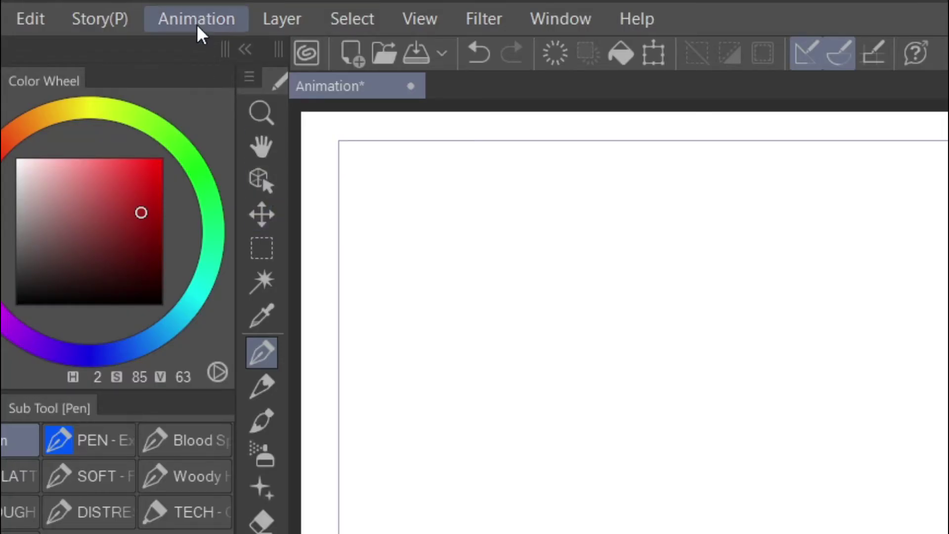
- Move the timeline to frame 3 with Animation's Go to next frame command
click(115, 32)
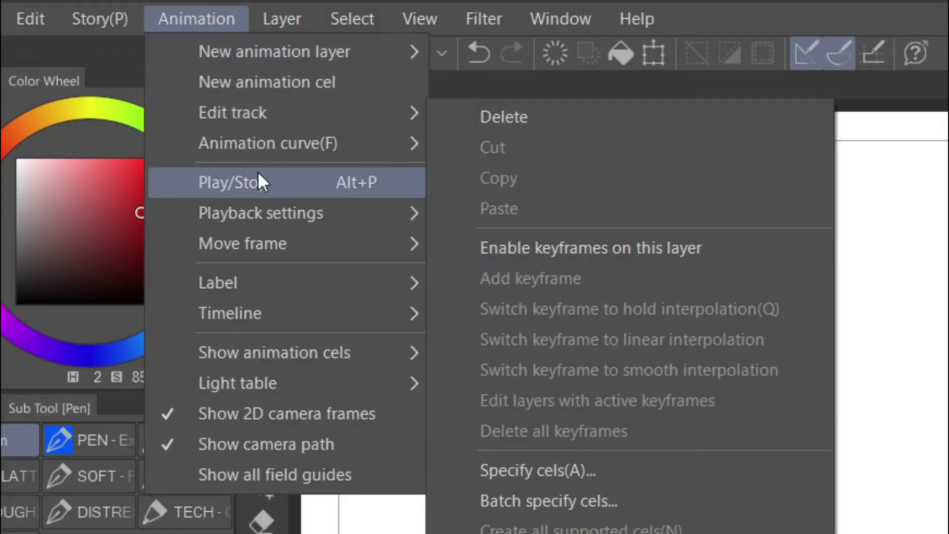
mouse_move(267, 321)
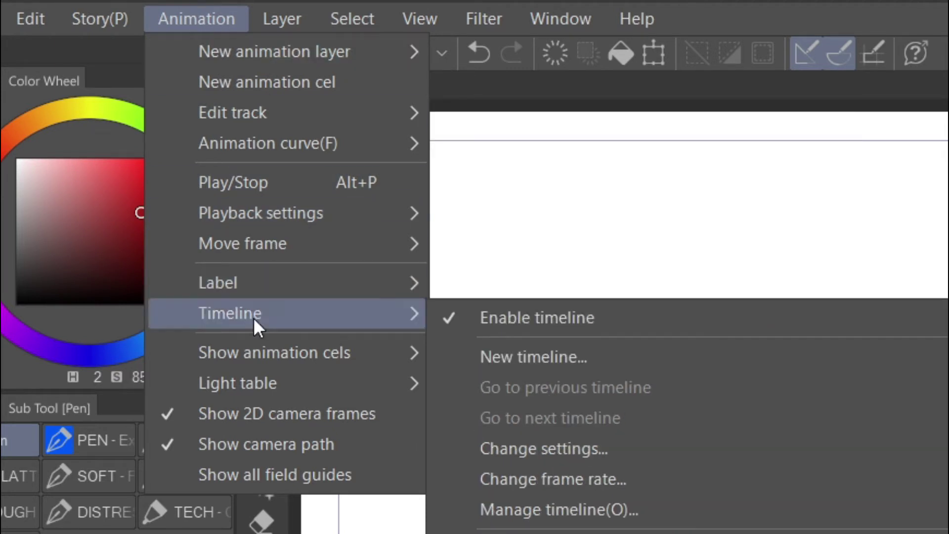
mouse_move(248, 245)
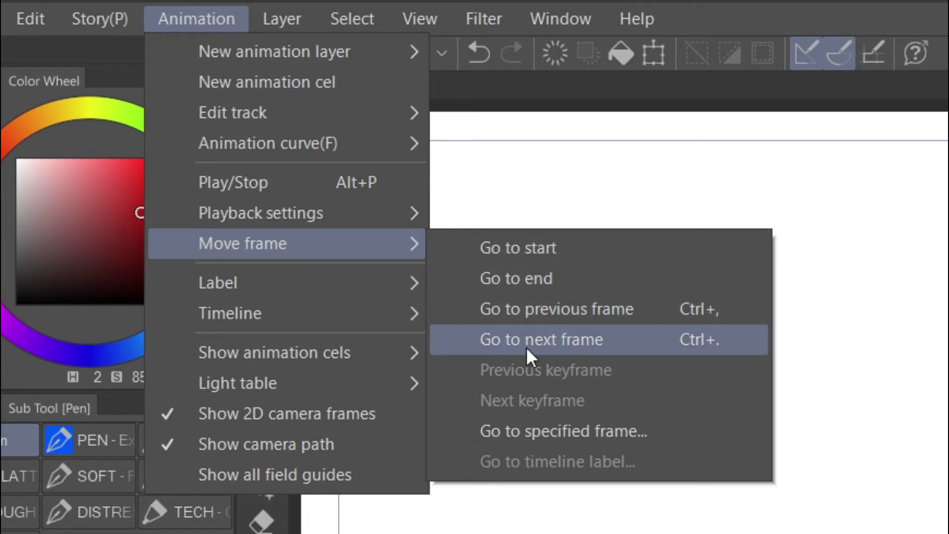
click(570, 340)
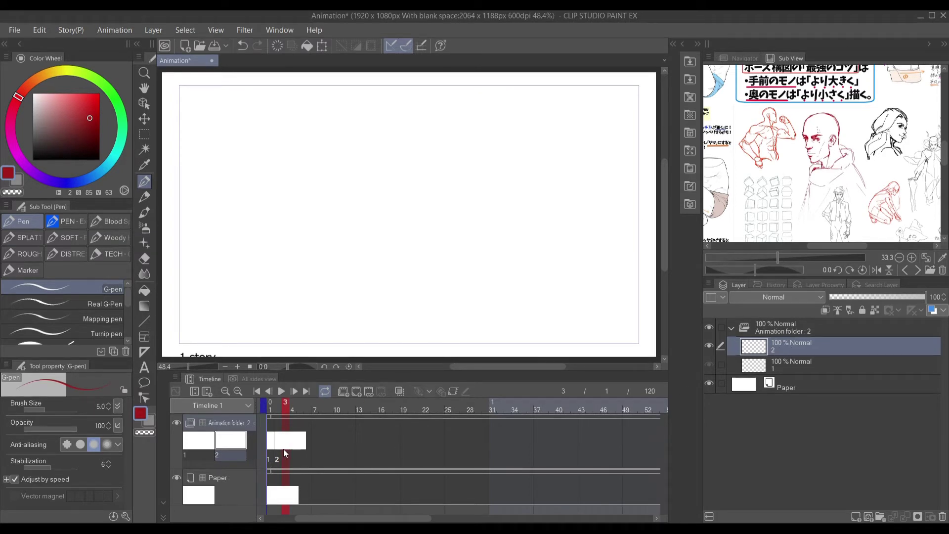
- Duplicate layer 2 in the Layer palette to create cel 3
right_click(782, 348)
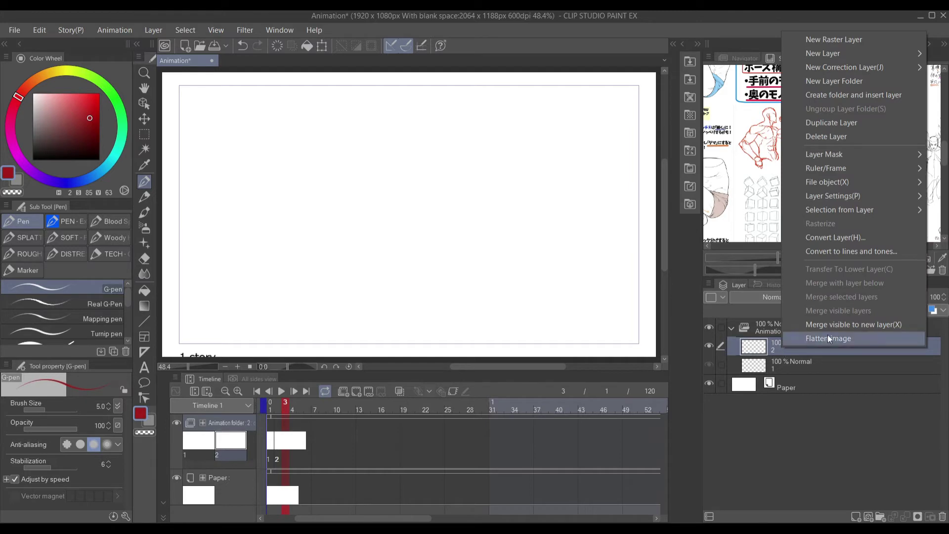
click(823, 125)
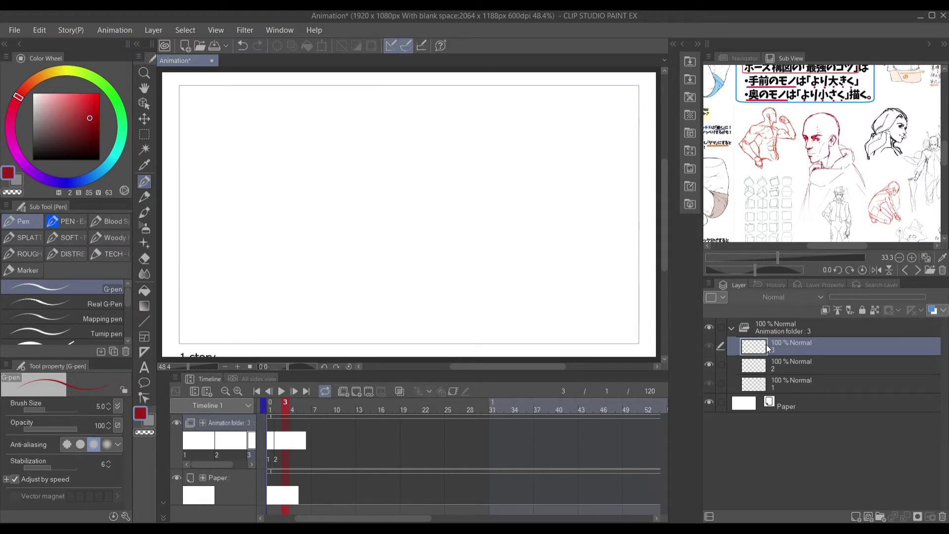
- Rename the duplicated layer 3 to '0' through Change Layer Name
right_click(792, 342)
mouse_move(823, 196)
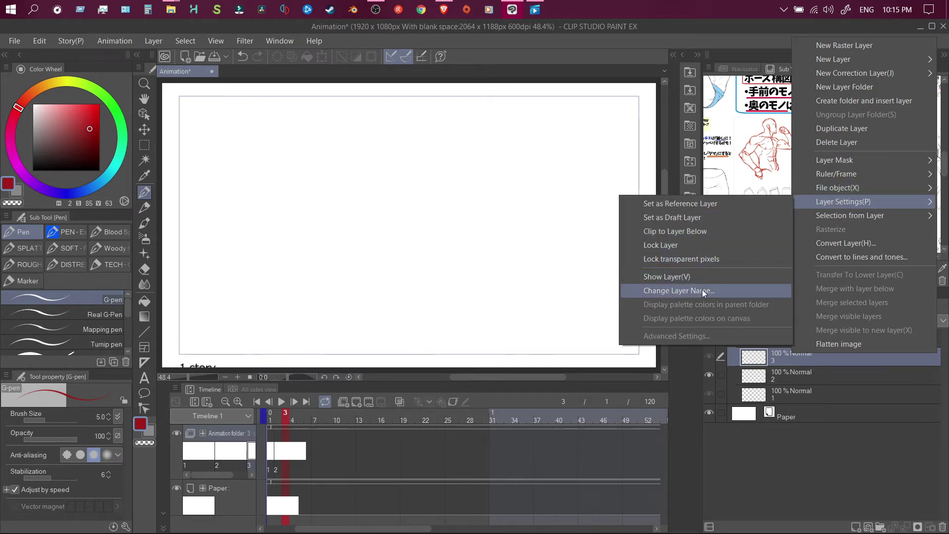
click(681, 291)
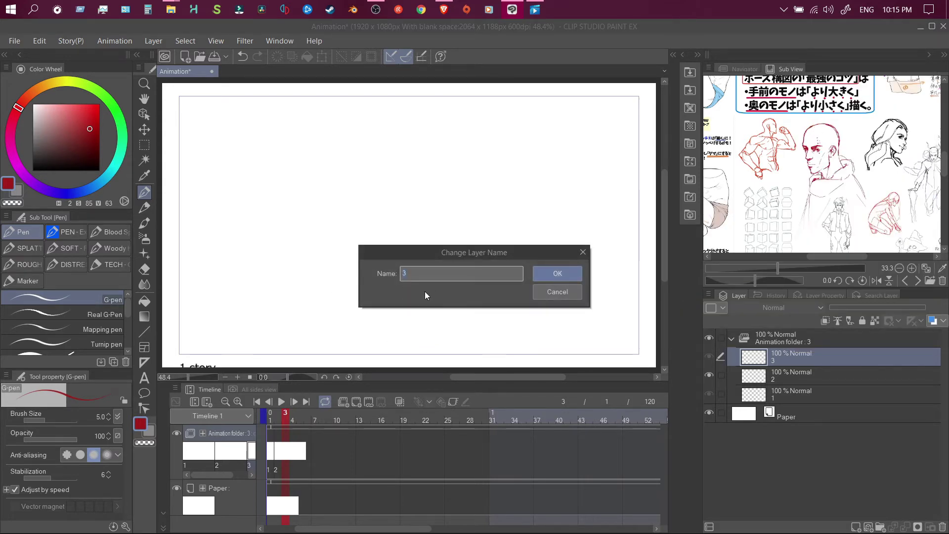
text(0)
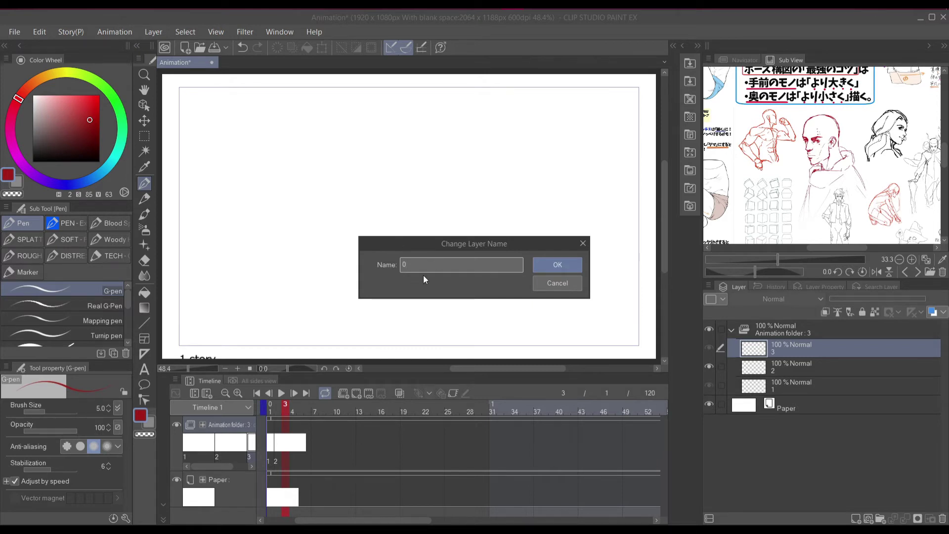
click(554, 266)
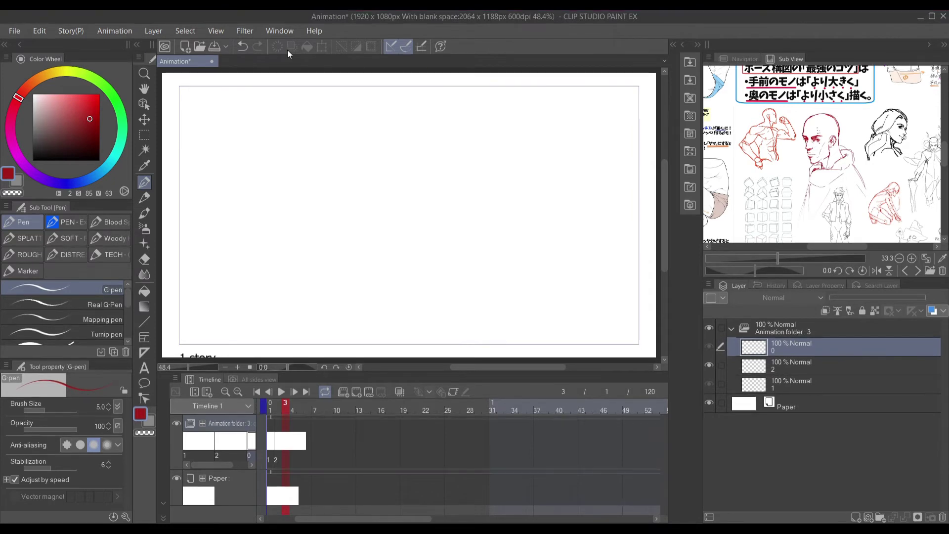
- Specify cel 0 for frame 3 in the Specify cels dialog
click(111, 33)
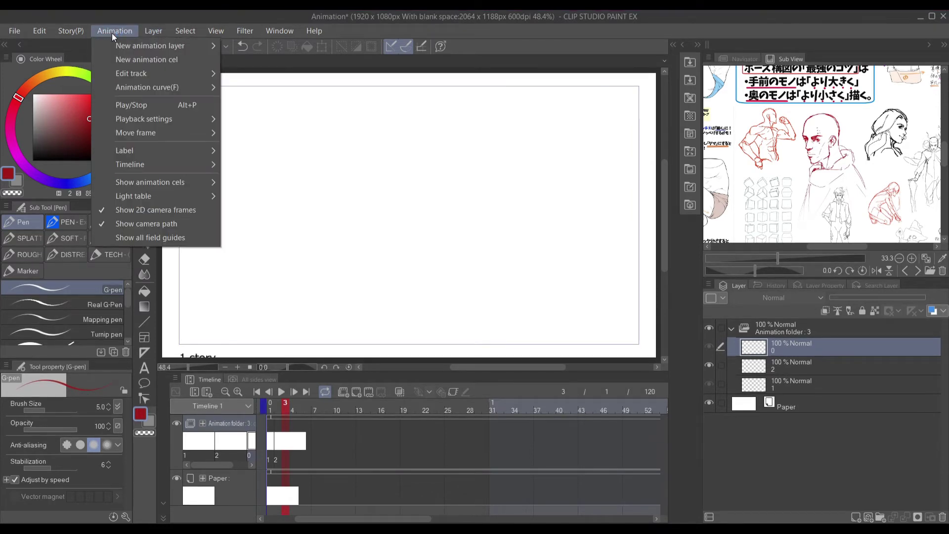
mouse_move(132, 74)
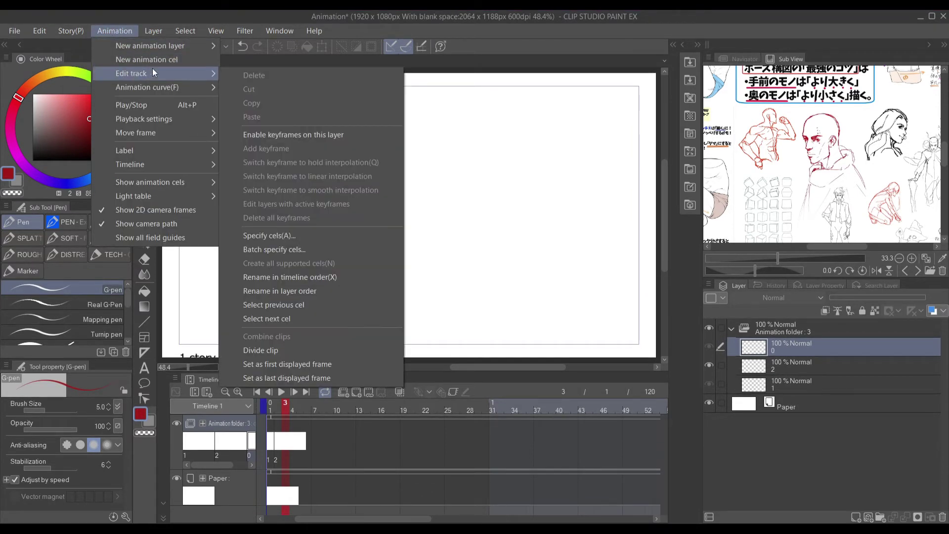
click(272, 235)
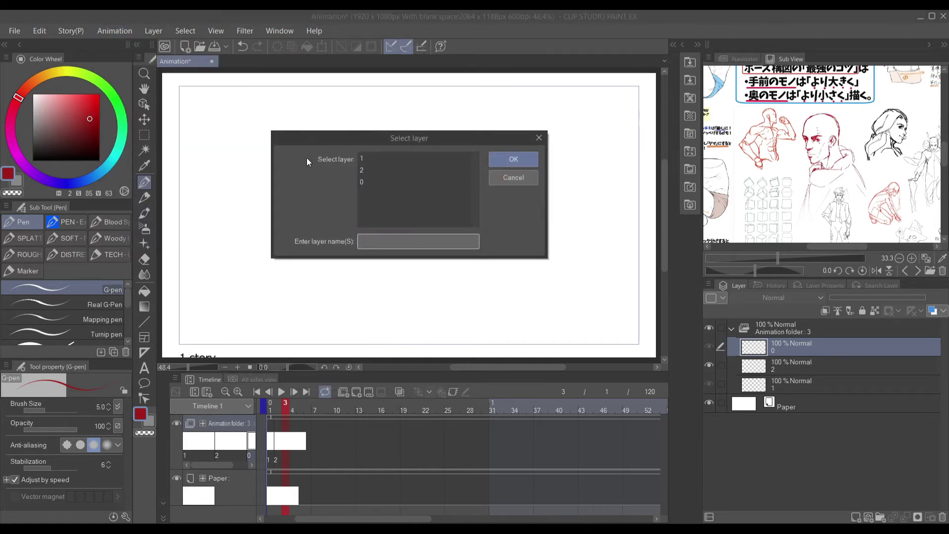
click(373, 183)
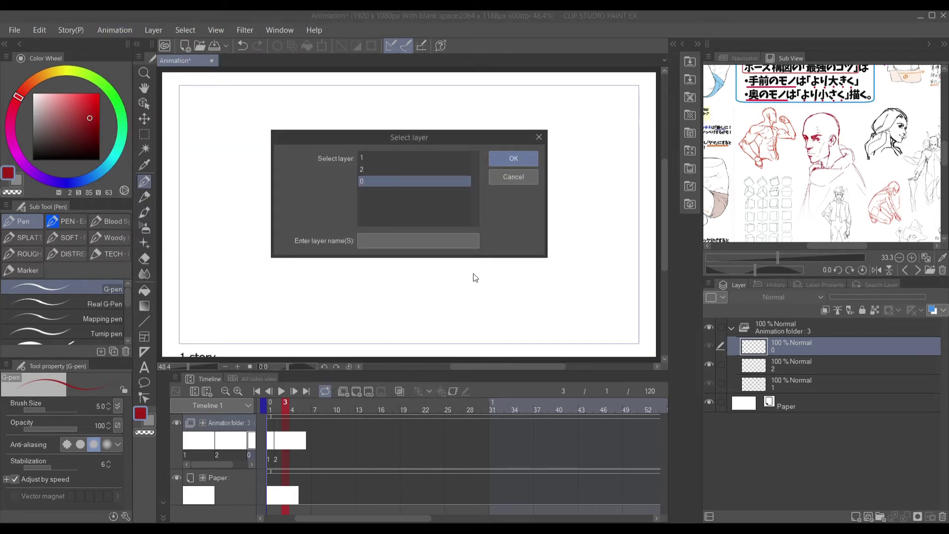
click(512, 159)
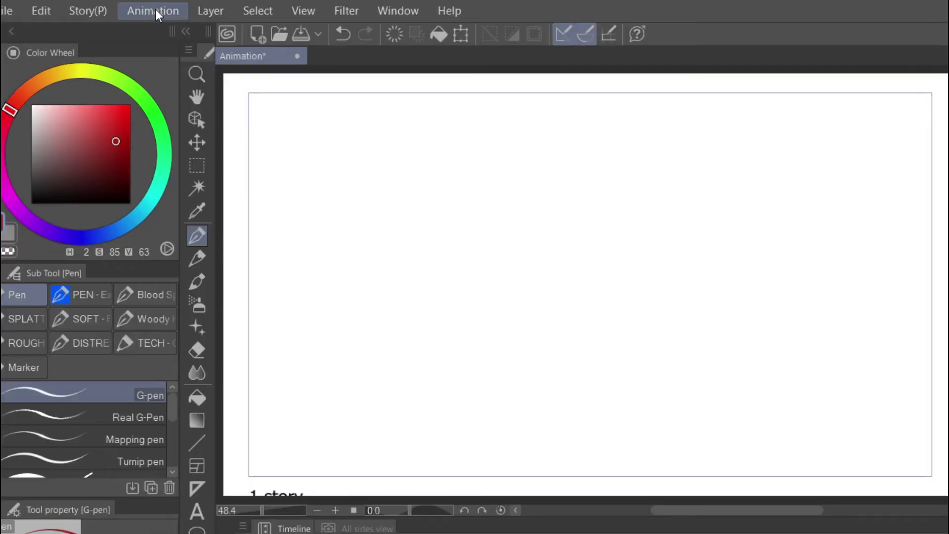
- Rename the cels in timeline order so frames 1–3 hold cels 1, 2 and 3
click(162, 12)
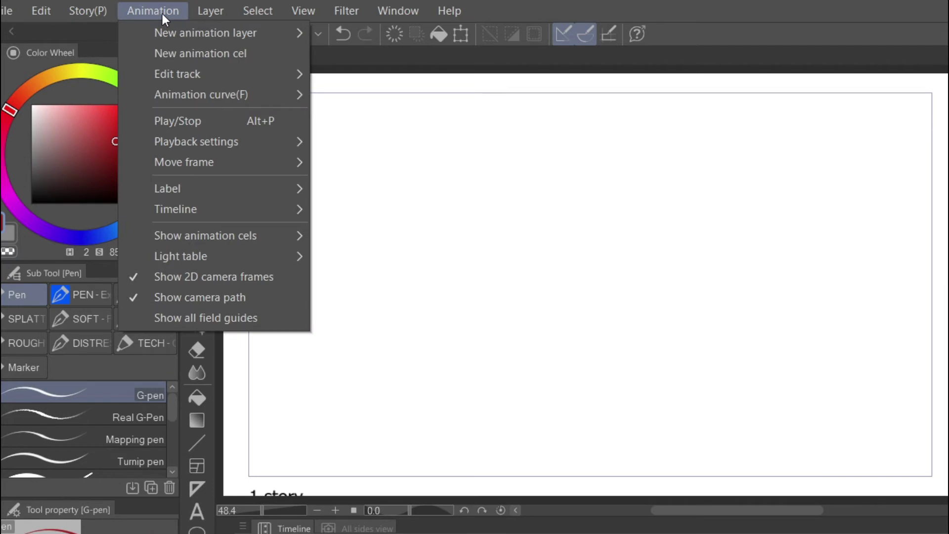
mouse_move(173, 78)
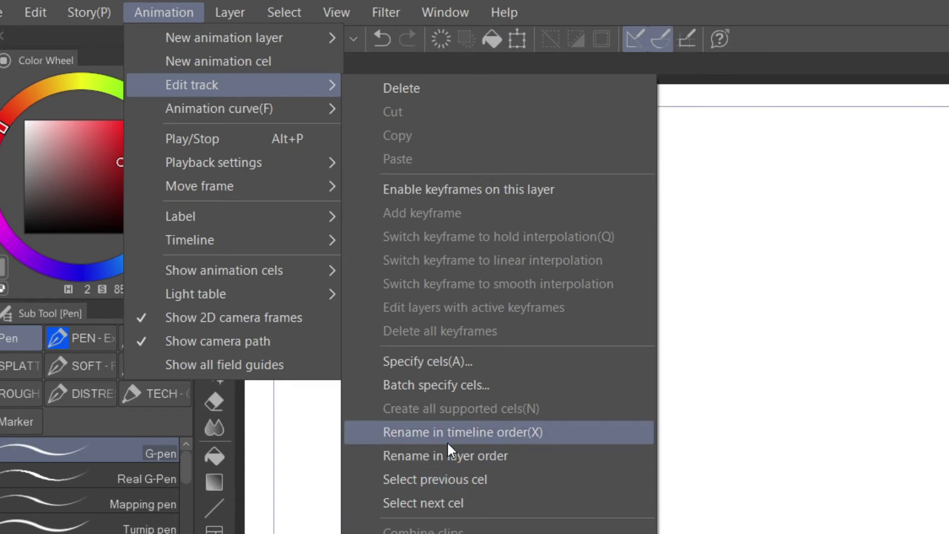
click(413, 432)
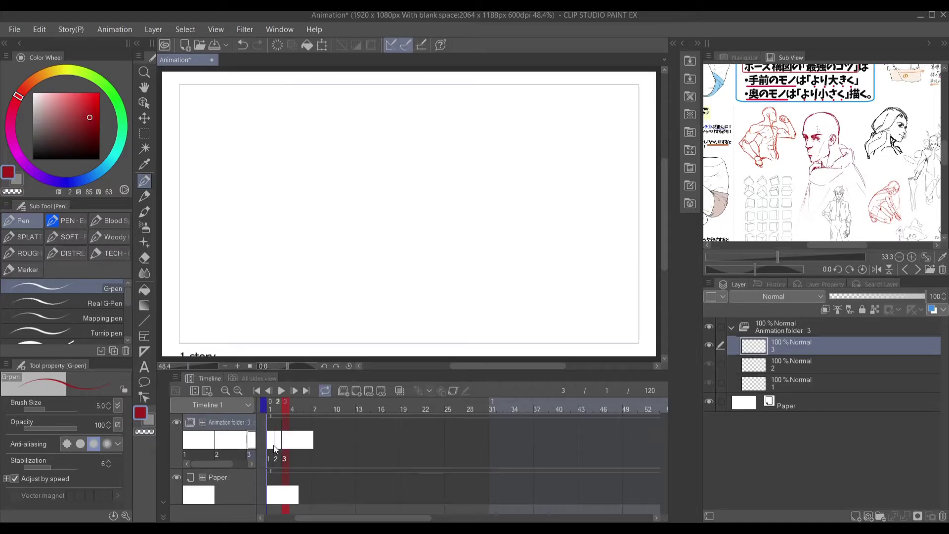
- Put the playhead on frame 3 and stop recording the New Key Frame auto action
click(283, 442)
click(282, 30)
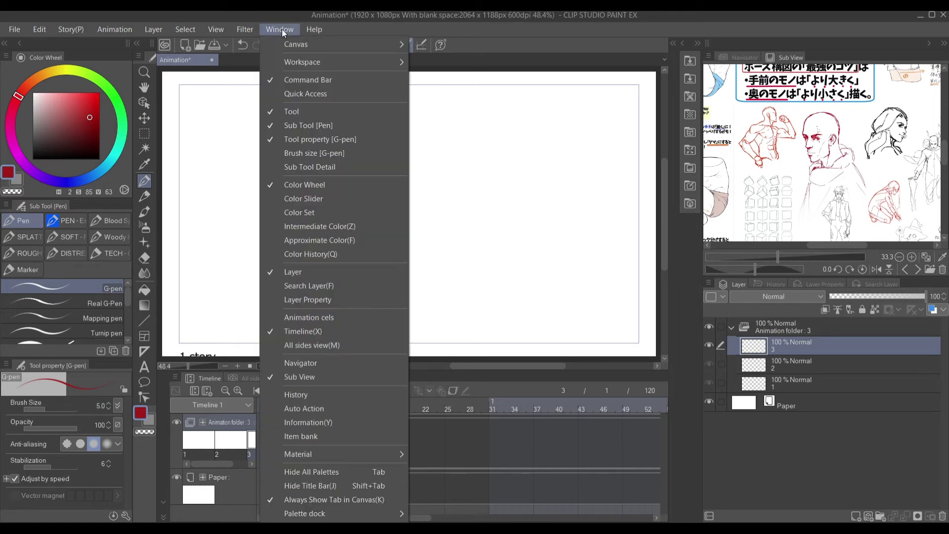
click(285, 407)
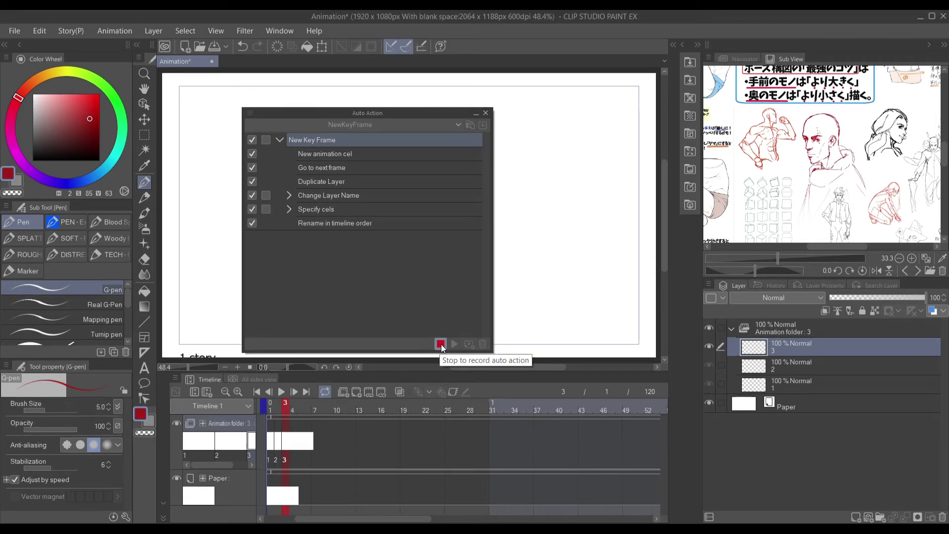
click(441, 344)
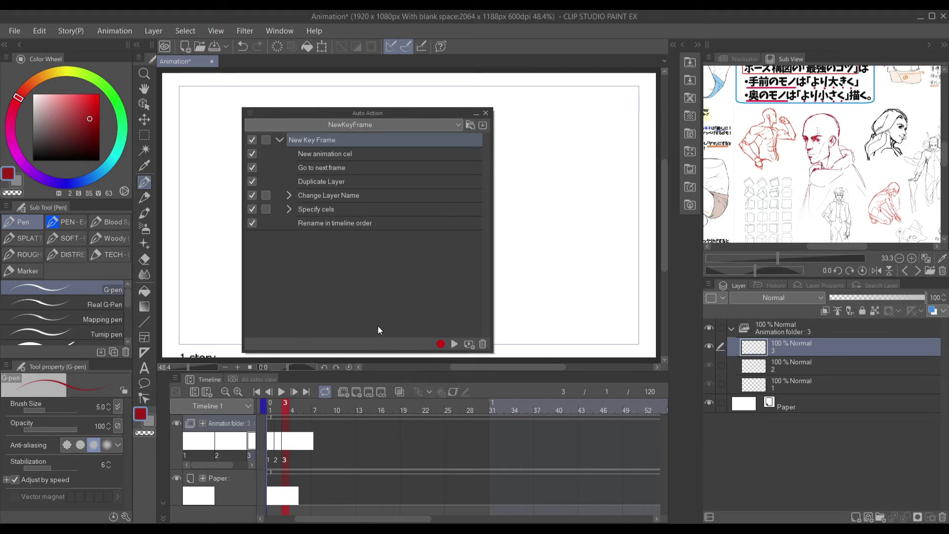
- Collapse New Key Frame, play it five times to reach 13 cels, then close the palette
click(279, 140)
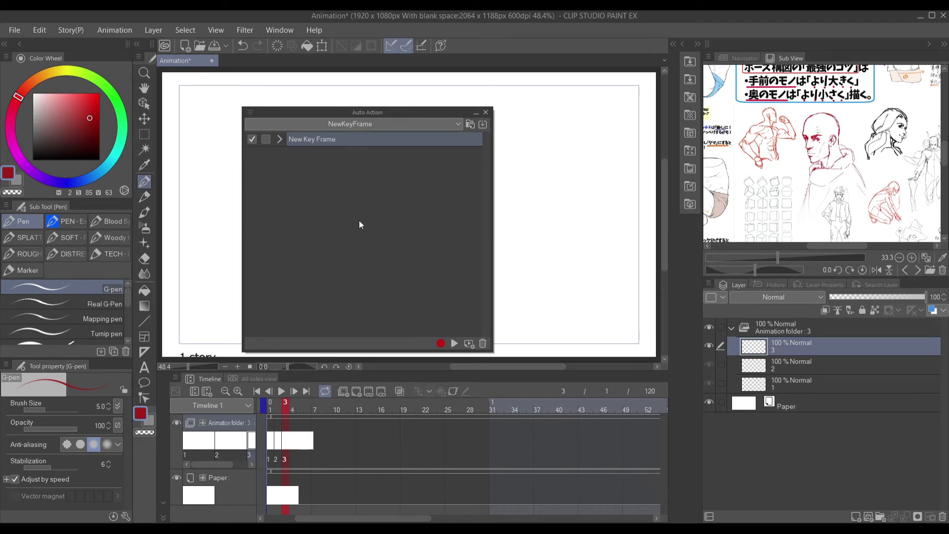
click(454, 343)
click(454, 343)
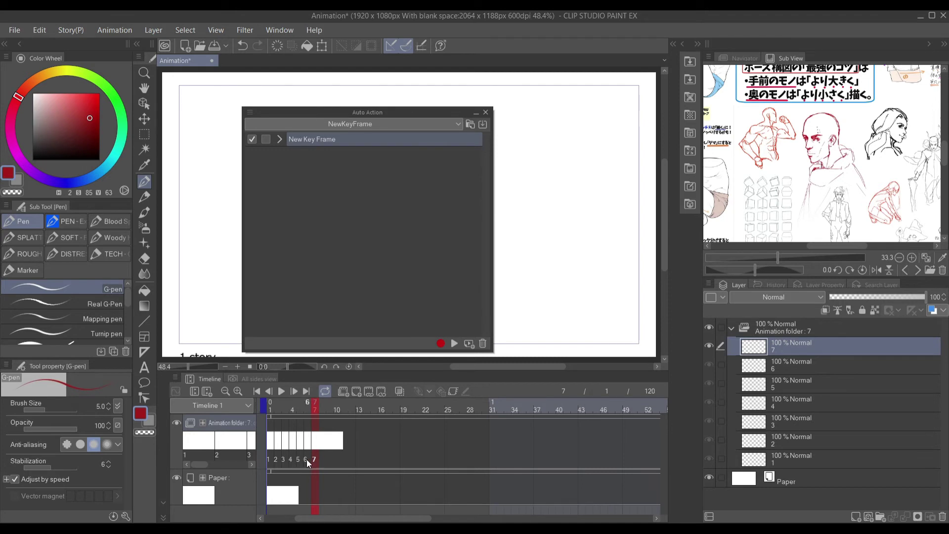
click(455, 342)
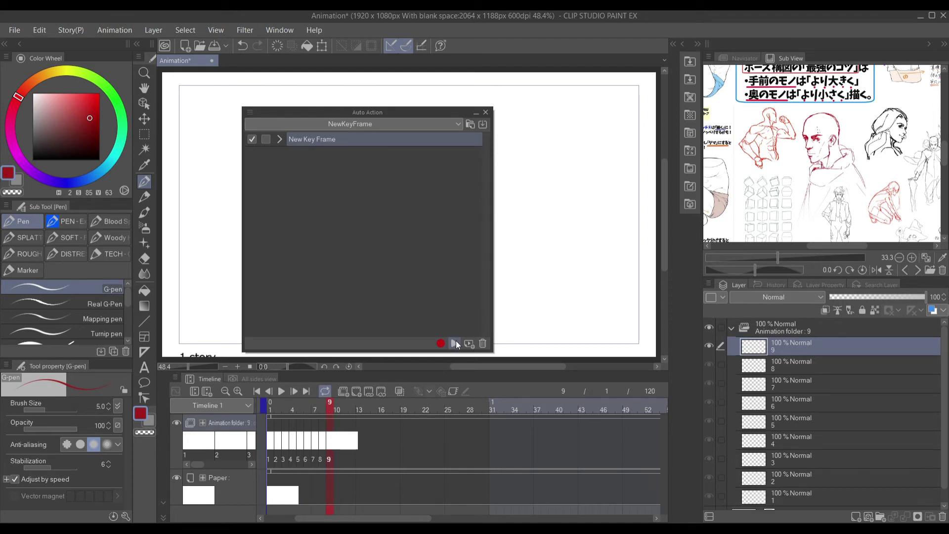
click(455, 342)
click(455, 342)
click(485, 112)
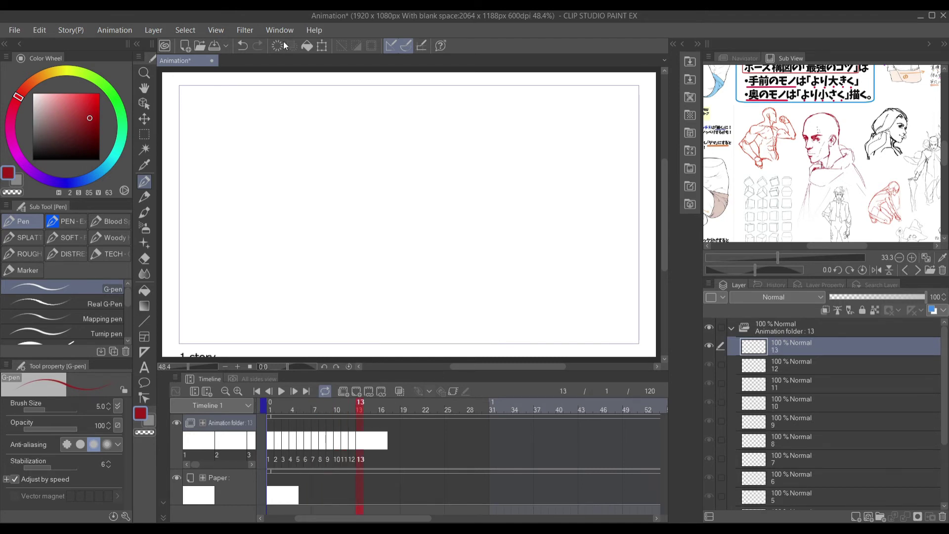
- In Shortcut Settings, show the Auto actions category and expand the NewKeyFrame set
click(15, 30)
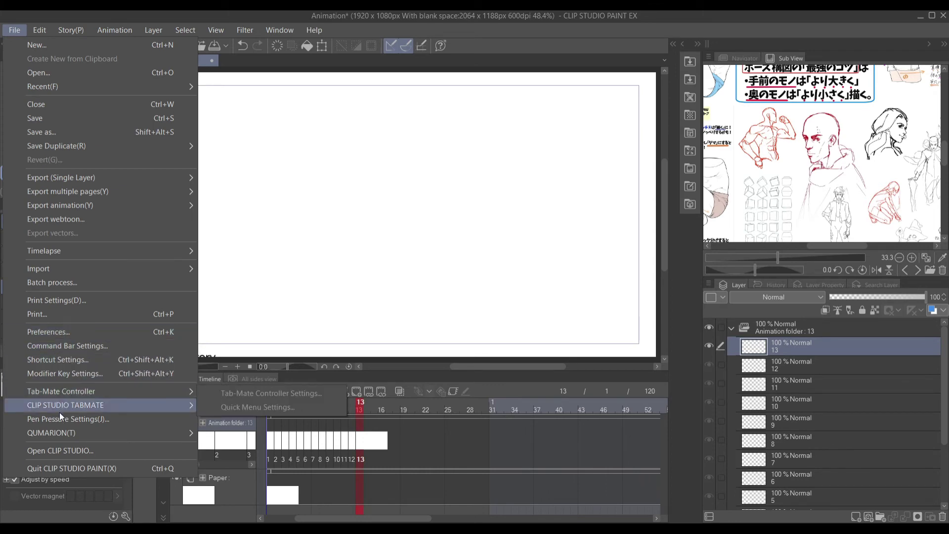
click(52, 361)
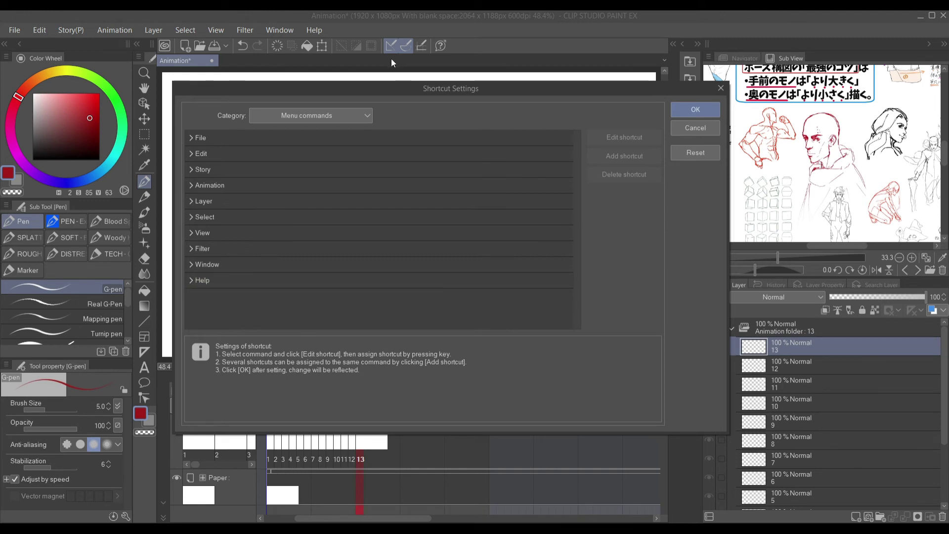
click(366, 116)
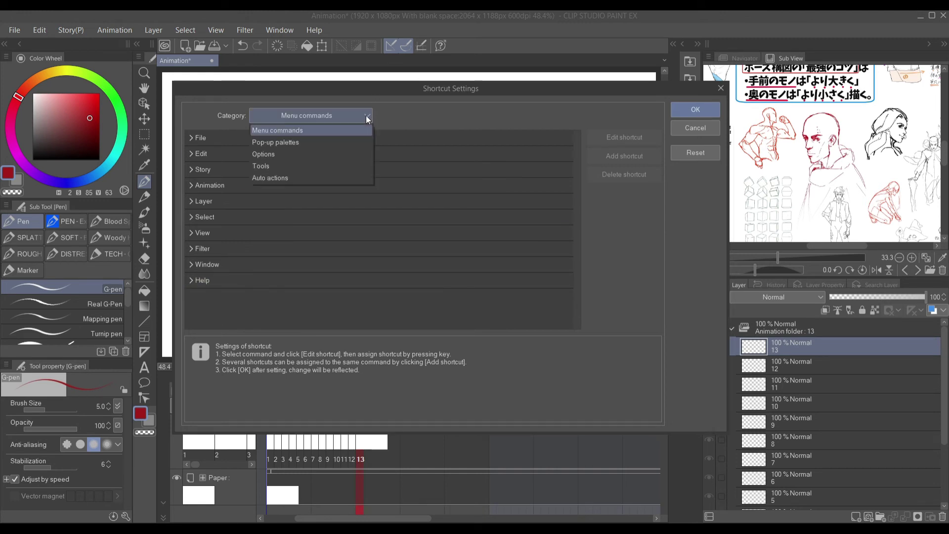
click(262, 178)
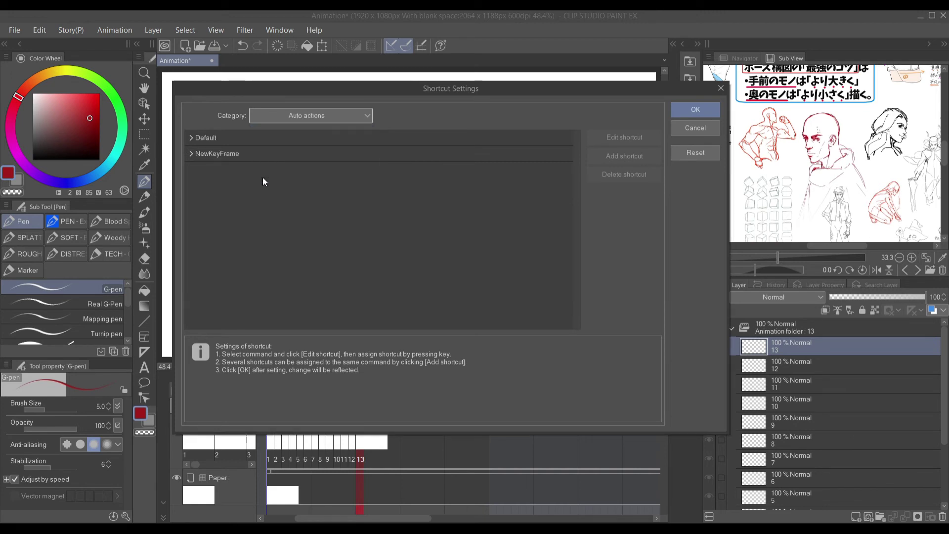
click(198, 154)
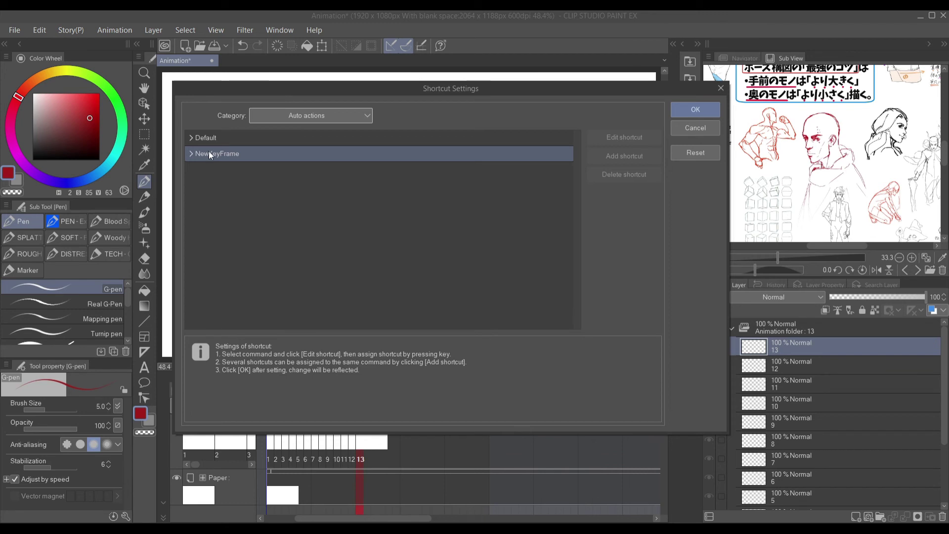
click(523, 155)
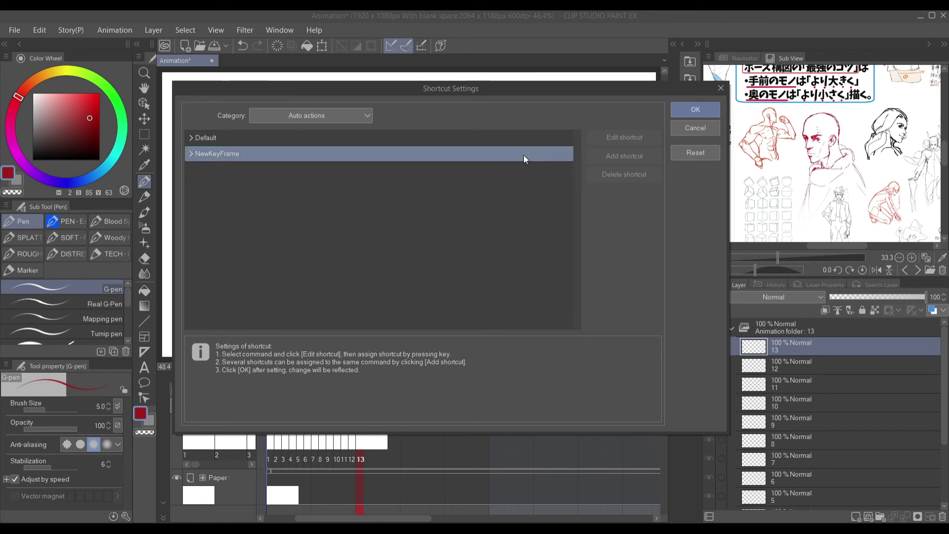
double_click(470, 156)
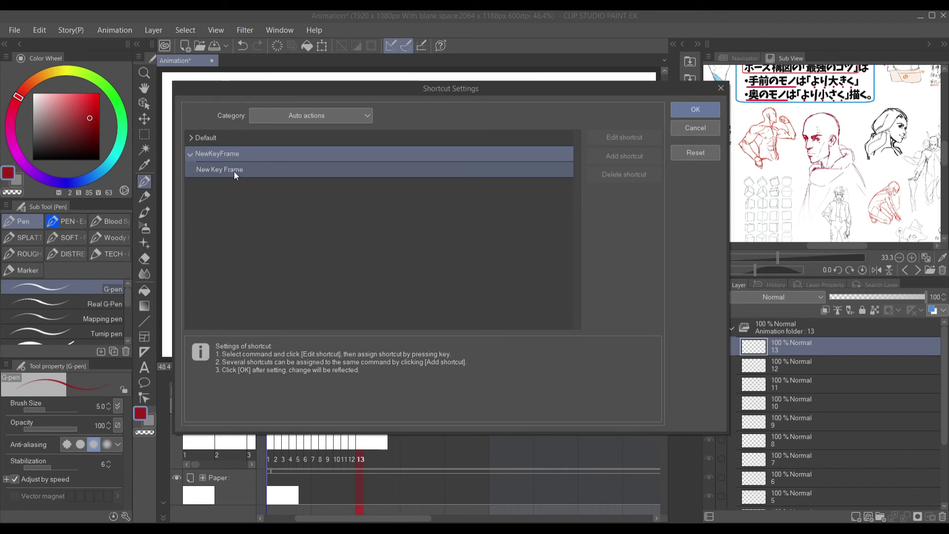
- Assign Alt+. as the New Key Frame action's shortcut and confirm with OK
click(195, 152)
click(210, 171)
click(224, 170)
click(514, 170)
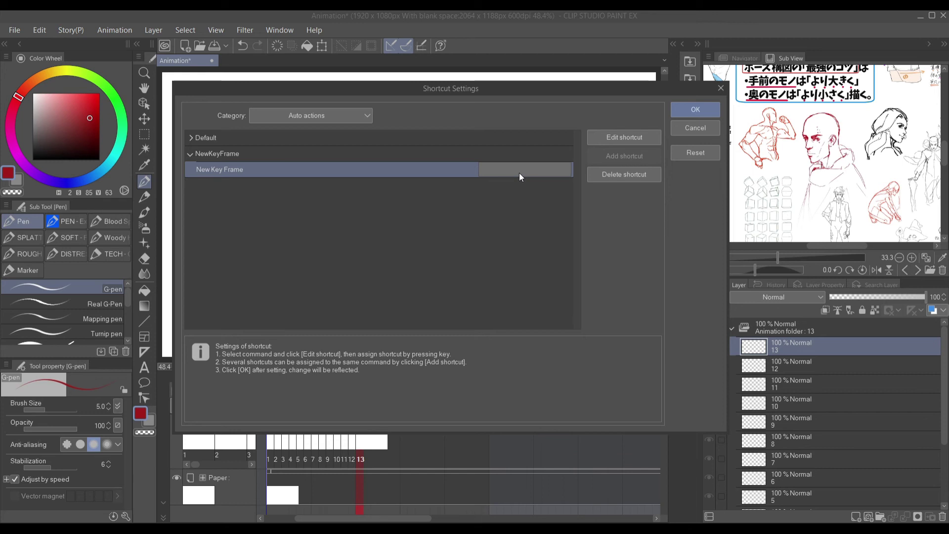
key(alt)
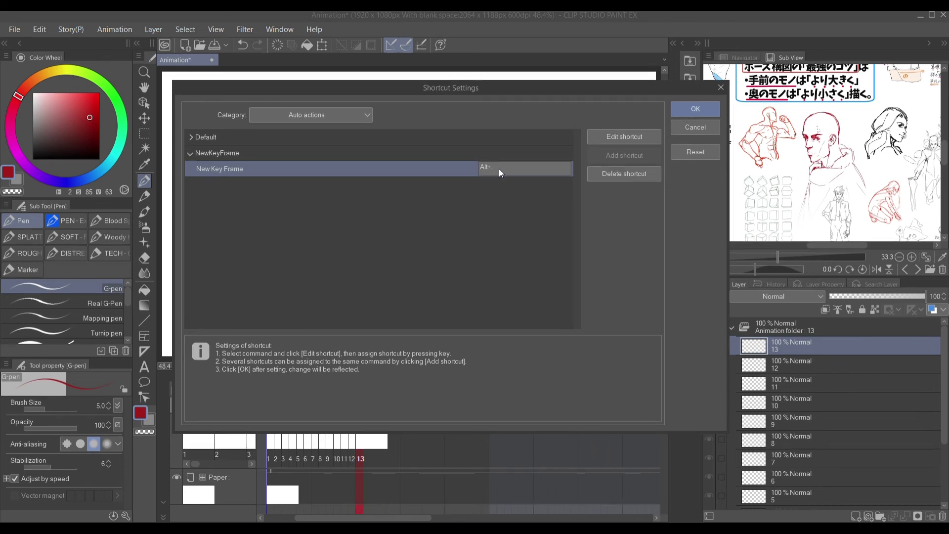
click(695, 109)
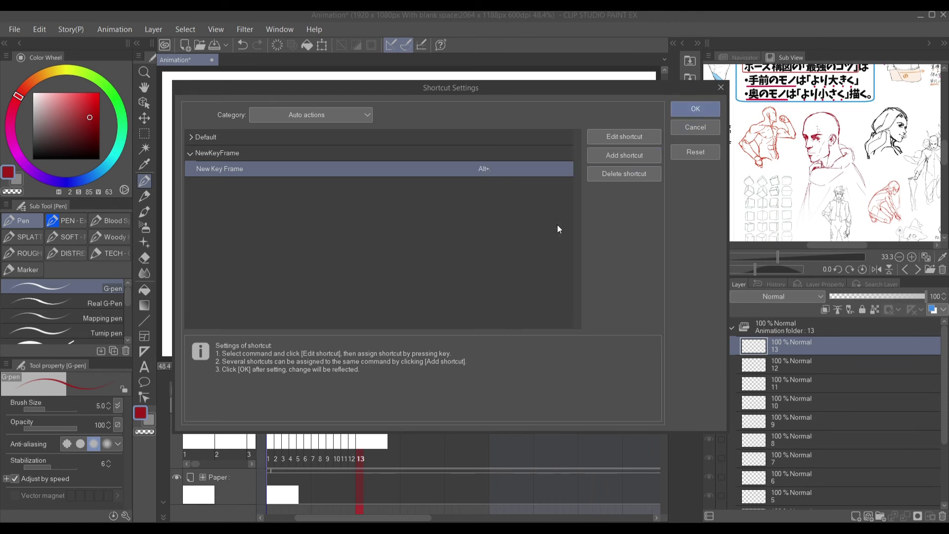
click(695, 109)
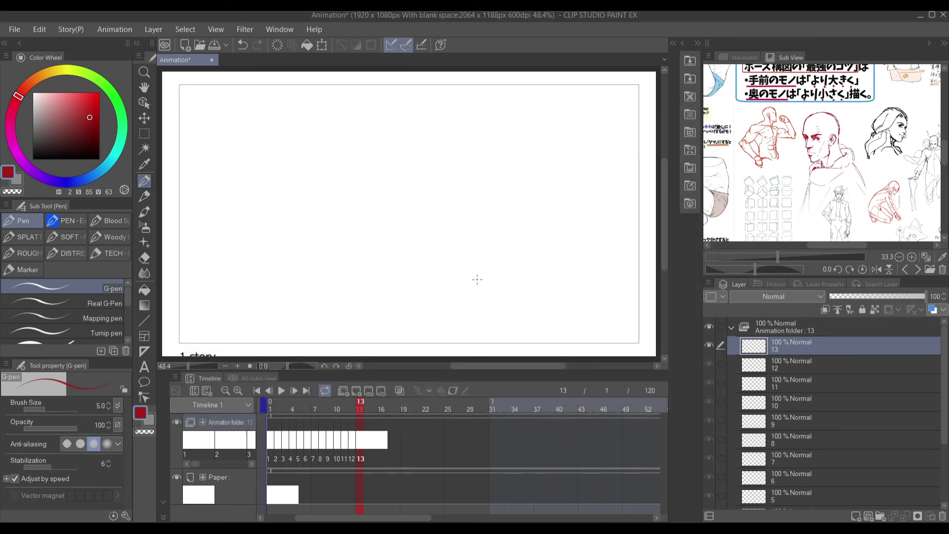
- Add cels with Alt+. and switch the Auto Action palette to the NewKeyFrame set
key(alt+period)
key(alt+period)
key(alt+period)
key(alt+period)
key(alt+period)
key(alt+period)
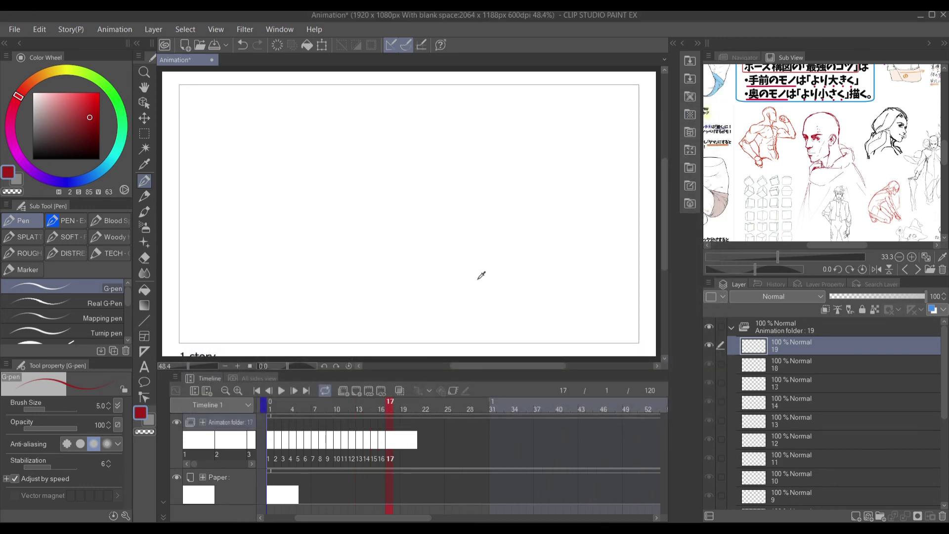
key(alt+period)
key(alt+period)
key(alt+period)
key(alt+period)
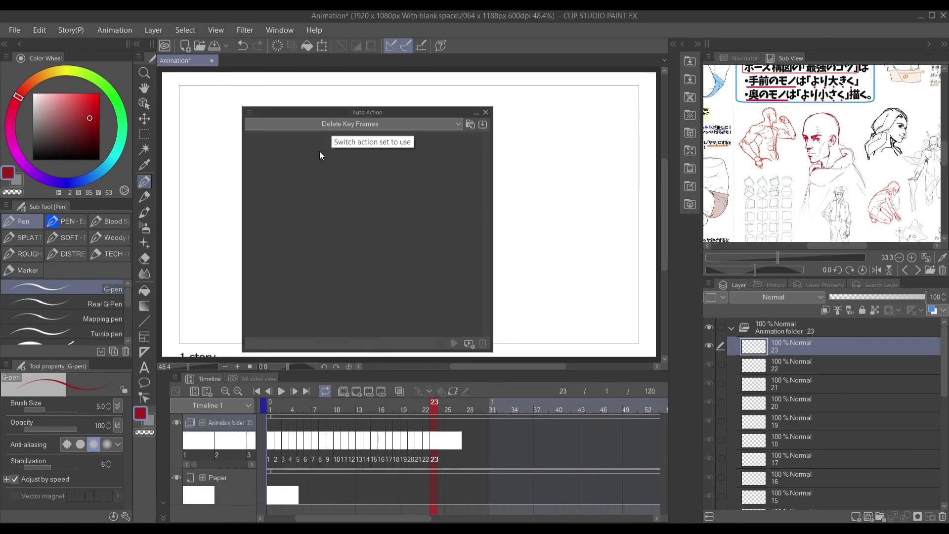
click(458, 124)
click(289, 146)
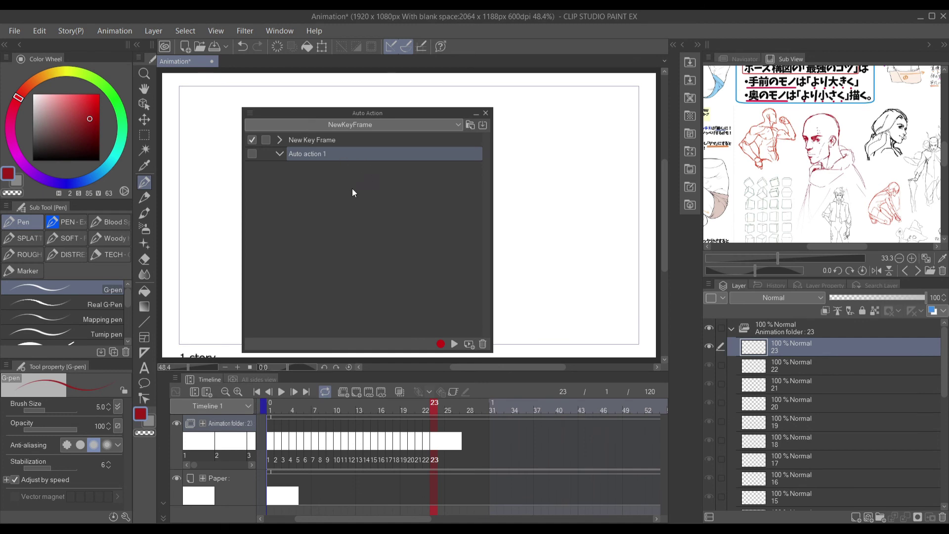
- Browse the Auto Action options menu without changes, then add more cels up to 23
click(249, 112)
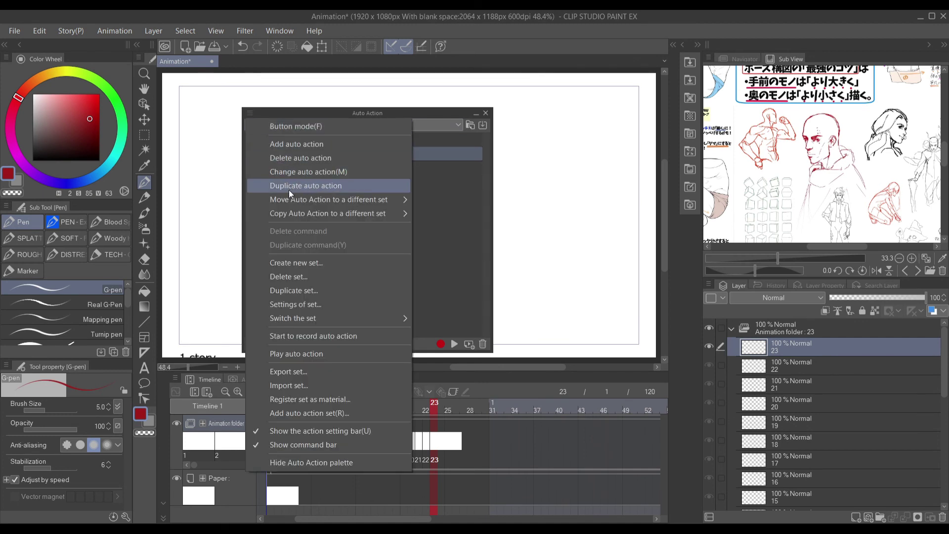
mouse_move(282, 205)
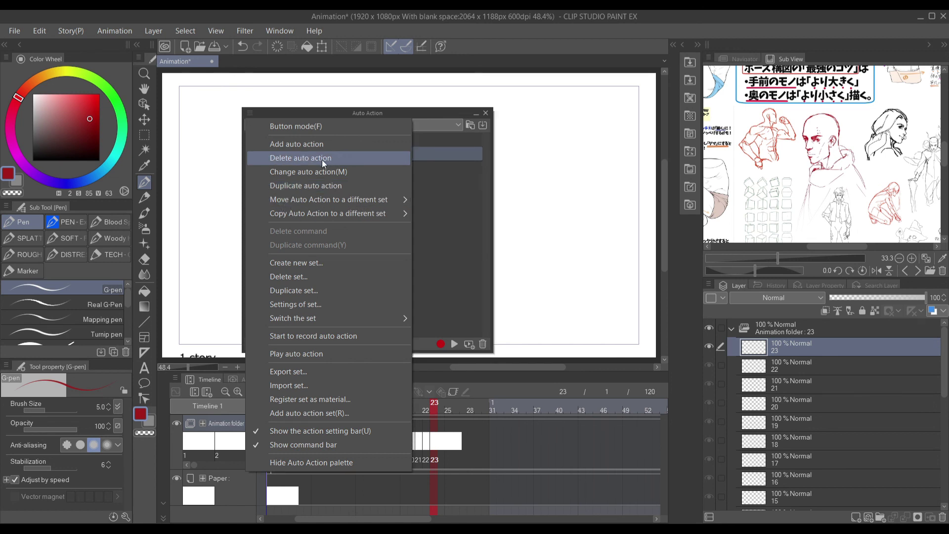
mouse_move(330, 204)
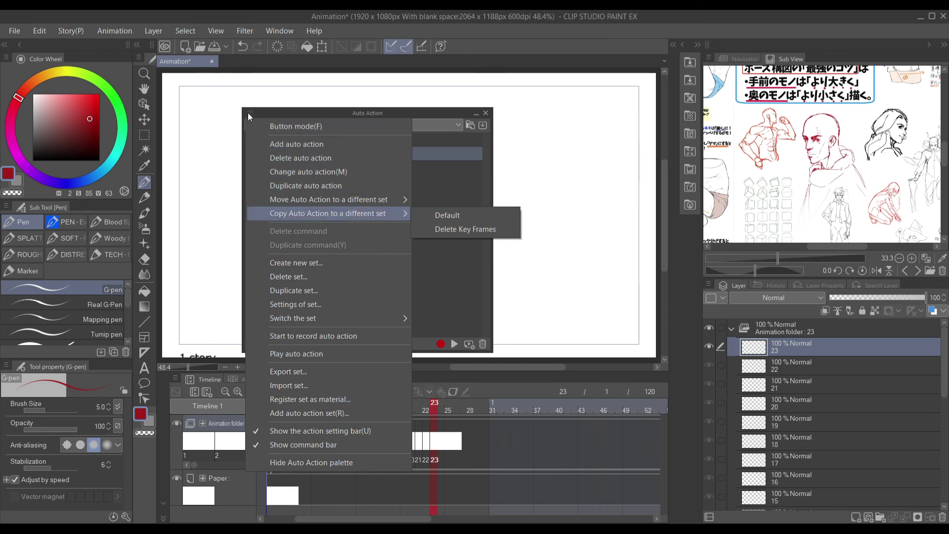
click(444, 197)
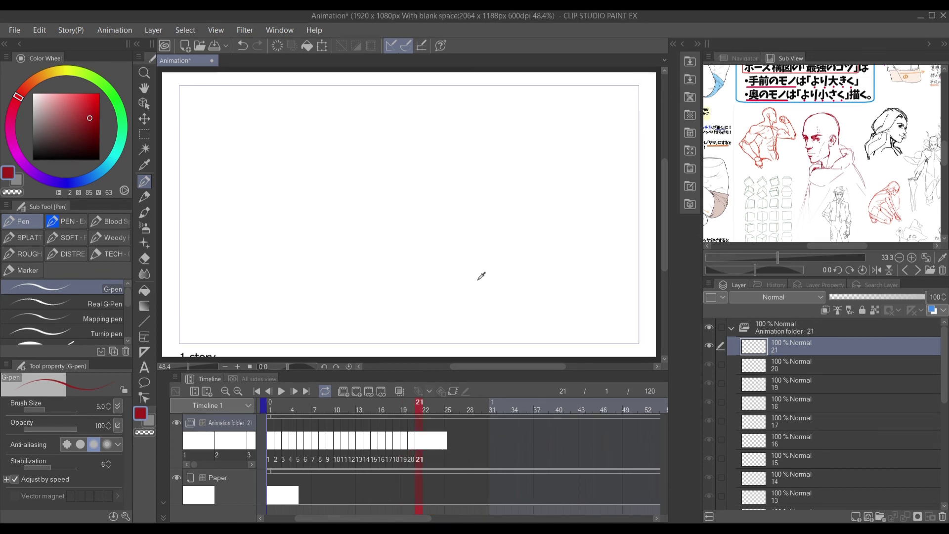
key(F5)
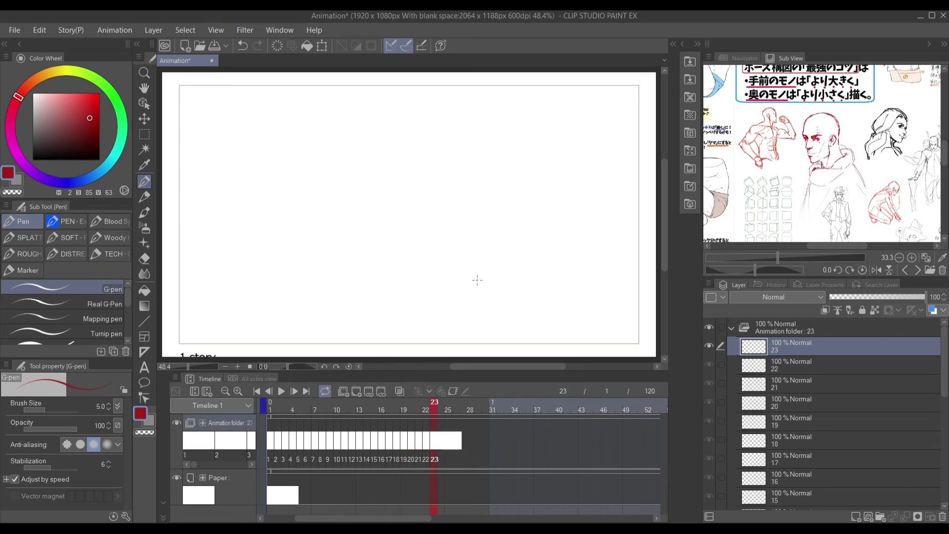